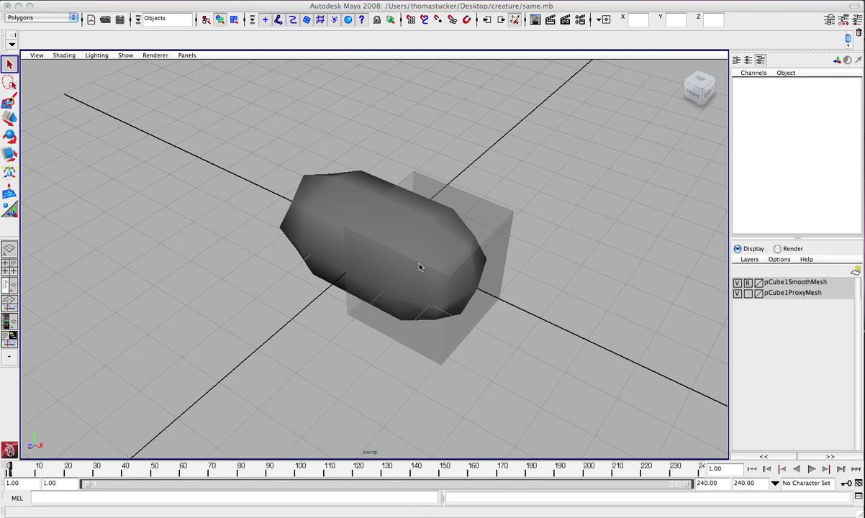
Examine the smoothed mesh and its transparent proxy cube from several angles and distances.
{"action": "left_click_drag", "start_coordinate": [427, 255], "coordinate": [346, 251], "text": "alt"}
{"action": "scroll", "coordinate": [456, 284], "scroll_direction": "down", "scroll_amount": 3}
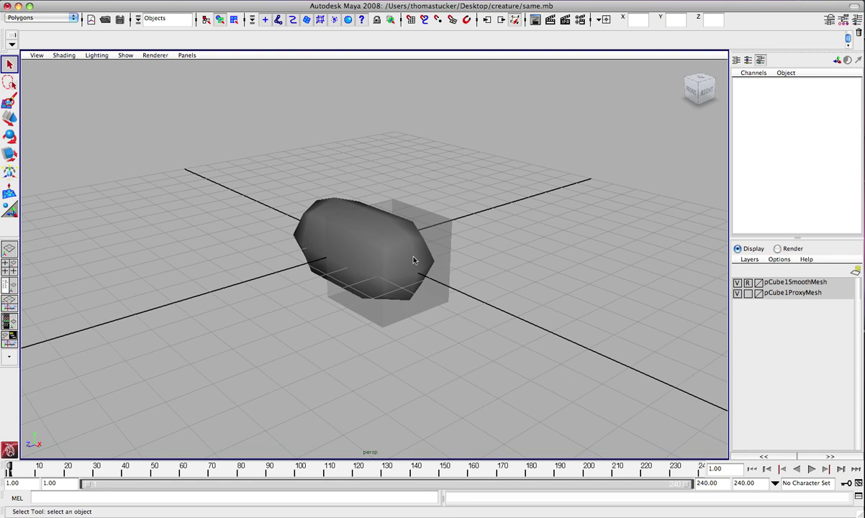
{"action": "left_click_drag", "start_coordinate": [355, 288], "coordinate": [386, 287], "text": "alt"}
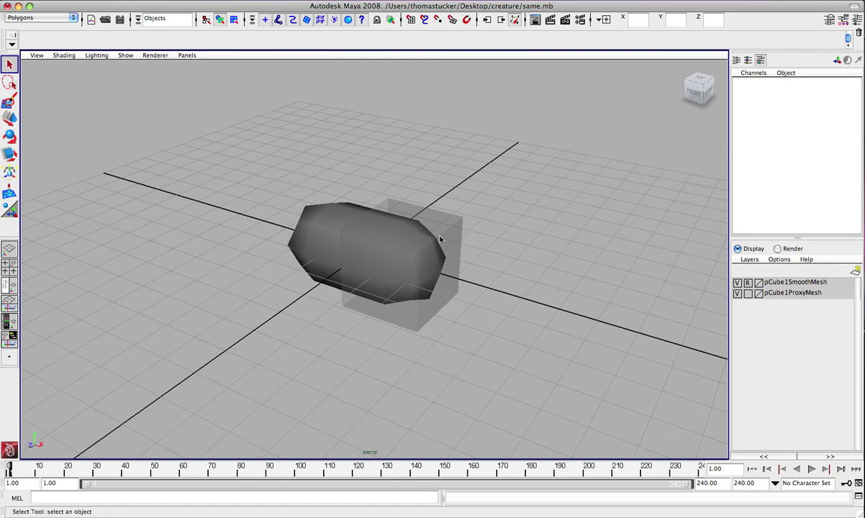
{"action": "right_click_drag", "start_coordinate": [391, 231], "coordinate": [350, 217], "text": "alt"}
{"action": "left_click_drag", "start_coordinate": [350, 216], "coordinate": [377, 240], "text": "alt"}
{"action": "middle_click_drag", "start_coordinate": [377, 239], "coordinate": [413, 236], "text": "alt"}
{"action": "right_click_drag", "start_coordinate": [344, 230], "coordinate": [514, 248], "text": "alt"}
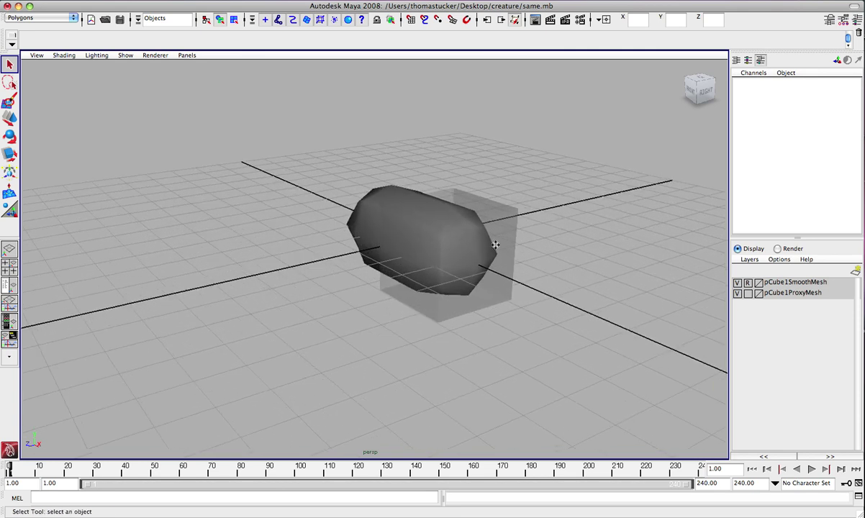
{"action": "middle_click_drag", "start_coordinate": [513, 249], "coordinate": [428, 240], "text": "alt"}
{"action": "left_click_drag", "start_coordinate": [402, 236], "coordinate": [416, 250], "text": "alt"}
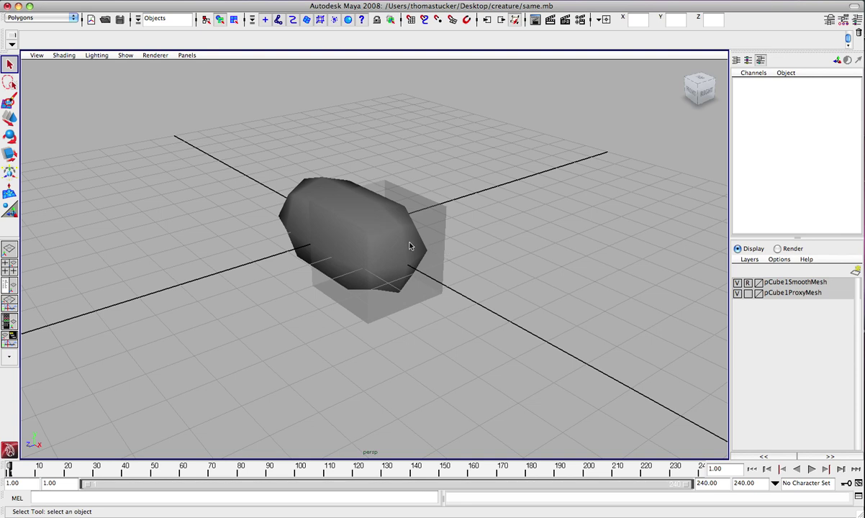
{"action": "left_click_drag", "start_coordinate": [342, 276], "coordinate": [351, 250], "text": "alt"}
{"action": "right_click_drag", "start_coordinate": [312, 261], "coordinate": [408, 269], "text": "alt"}
{"action": "mouse_move", "coordinate": [407, 269]}
{"action": "left_mouse_down", "text": "alt"}
{"action": "mouse_move", "coordinate": [386, 263]}
{"action": "mouse_move", "coordinate": [396, 271]}
{"action": "left_mouse_up", "text": "alt"}
{"action": "right_click_drag", "start_coordinate": [396, 270], "coordinate": [328, 259], "text": "alt"}
{"action": "mouse_move", "coordinate": [325, 258]}
{"action": "left_mouse_down", "text": "alt"}
{"action": "mouse_move", "coordinate": [376, 265]}
{"action": "mouse_move", "coordinate": [333, 255]}
{"action": "left_mouse_up", "text": "alt"}
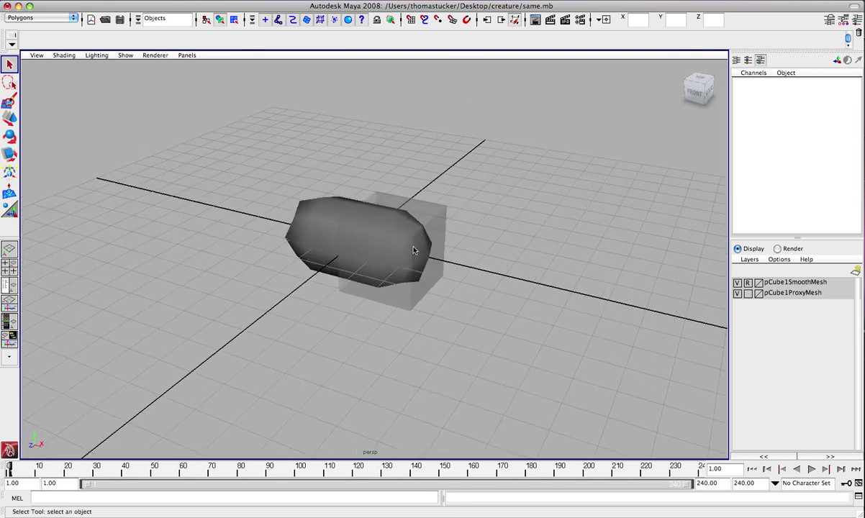
{"action": "right_click_drag", "start_coordinate": [511, 284], "coordinate": [413, 266], "text": "alt"}
{"action": "middle_click_drag", "start_coordinate": [449, 263], "coordinate": [453, 279], "text": "alt"}
{"action": "mouse_move", "coordinate": [361, 281]}
{"action": "right_mouse_down", "text": "alt"}
{"action": "mouse_move", "coordinate": [389, 264]}
{"action": "mouse_move", "coordinate": [361, 272]}
{"action": "right_mouse_up", "text": "alt"}
{"action": "mouse_move", "coordinate": [361, 272]}
{"action": "left_mouse_down", "text": "alt"}
{"action": "mouse_move", "coordinate": [320, 269]}
{"action": "mouse_move", "coordinate": [350, 269]}
{"action": "left_mouse_up", "text": "alt"}
{"action": "right_click_drag", "start_coordinate": [350, 270], "coordinate": [347, 269], "text": "alt"}
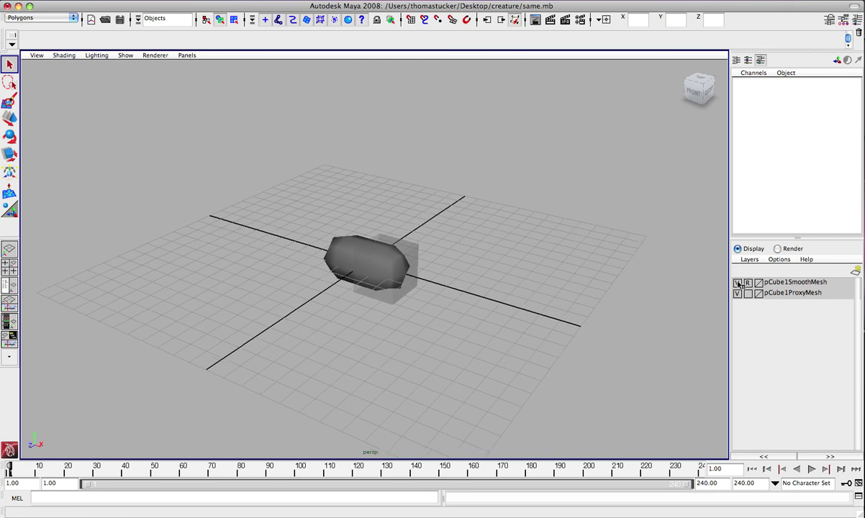
{"action": "left_click", "coordinate": [737, 283]}
{"action": "left_click", "coordinate": [738, 293]}
{"action": "left_click", "coordinate": [738, 283]}
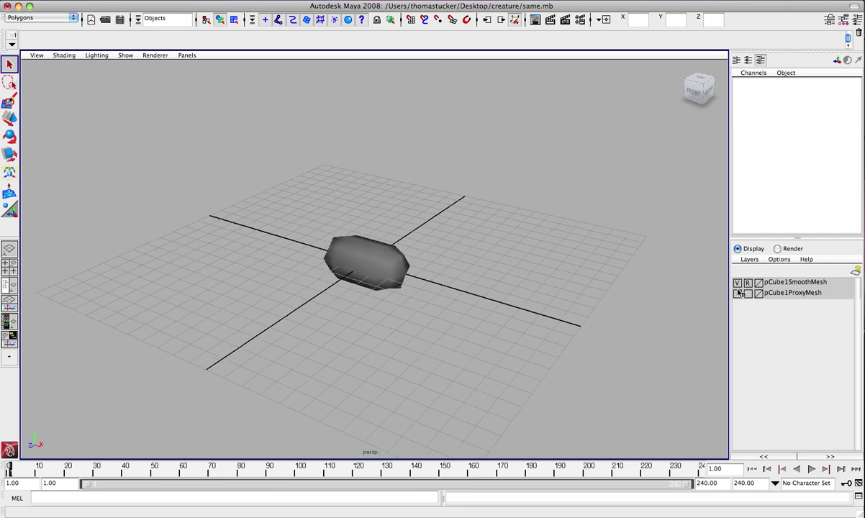
{"action": "left_click", "coordinate": [738, 294]}
{"action": "left_click", "coordinate": [857, 21]}
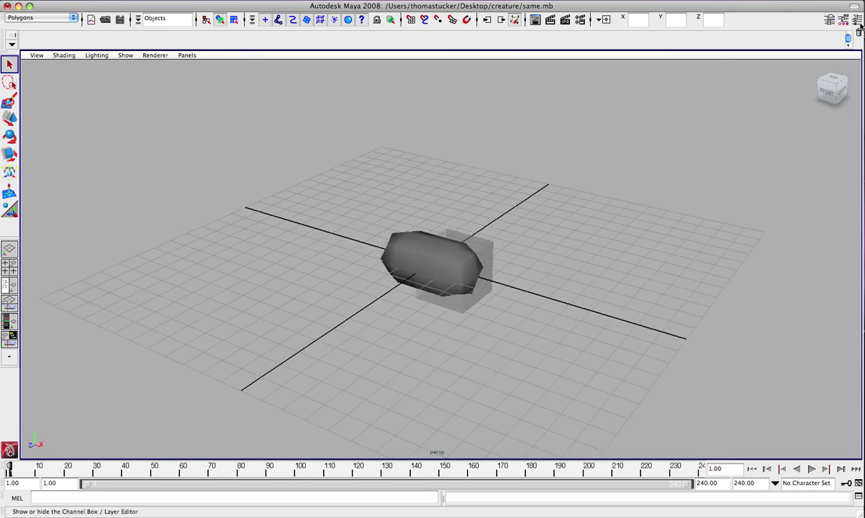
{"action": "left_click", "coordinate": [857, 20]}
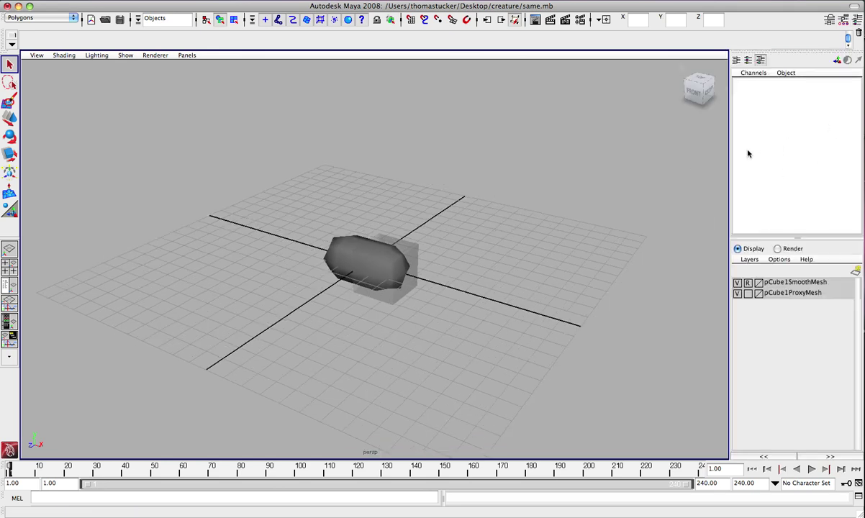
Hide the pCube1SmoothMesh and pCube1ProxyMesh layers, and draw a polygon plane covering most of the grid.
{"action": "left_click", "coordinate": [738, 283]}
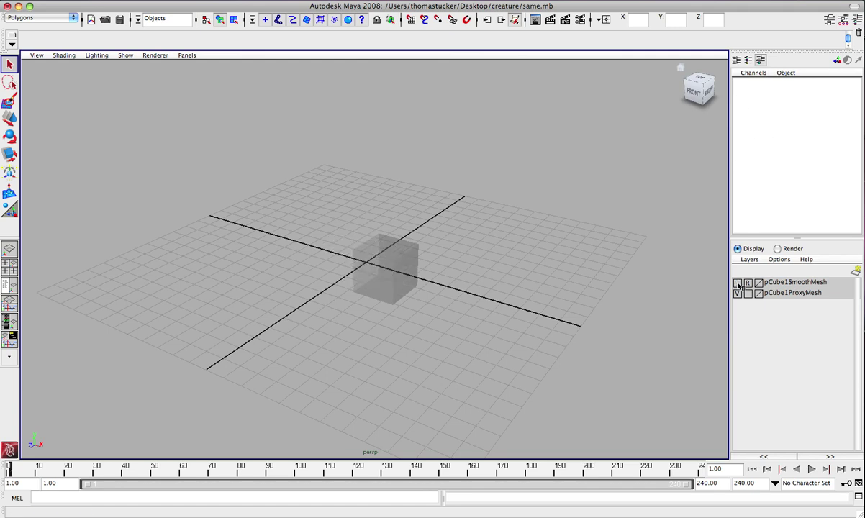
{"action": "left_click", "coordinate": [738, 293]}
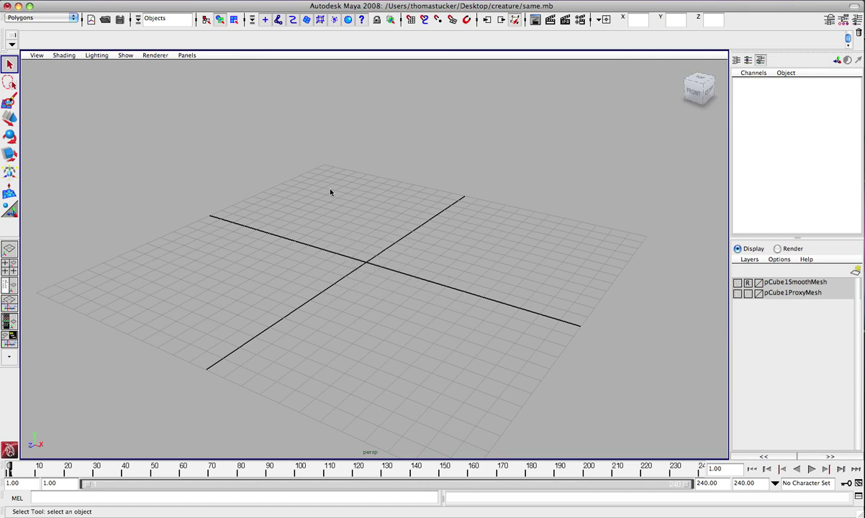
{"action": "key", "text": "space"}
{"action": "left_click_drag", "start_coordinate": [281, 149], "coordinate": [432, 213]}
{"action": "mouse_move", "coordinate": [367, 263]}
{"action": "left_mouse_down"}
{"action": "mouse_move", "coordinate": [417, 296]}
{"action": "mouse_move", "coordinate": [469, 309]}
{"action": "mouse_move", "coordinate": [463, 340]}
{"action": "mouse_move", "coordinate": [517, 392]}
{"action": "left_mouse_up"}
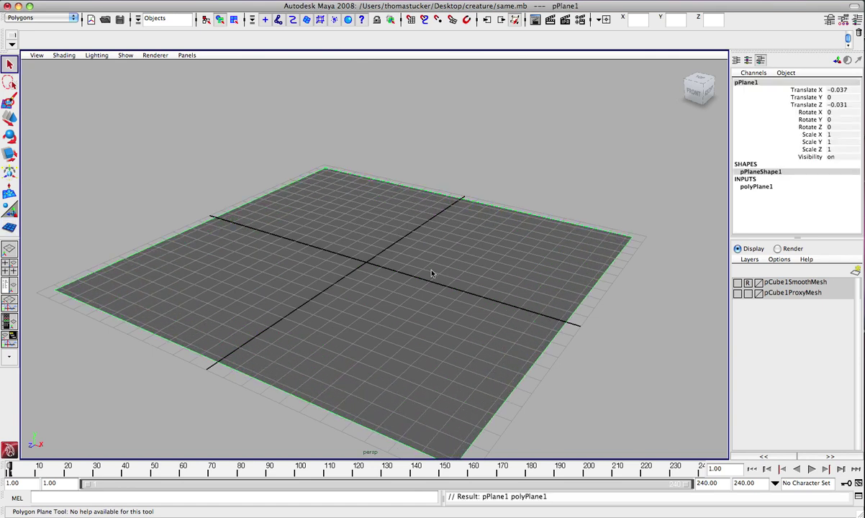
Rotate the new plane upright about its Z axis and set Rotate Z to exactly 90.
{"action": "key", "text": "e"}
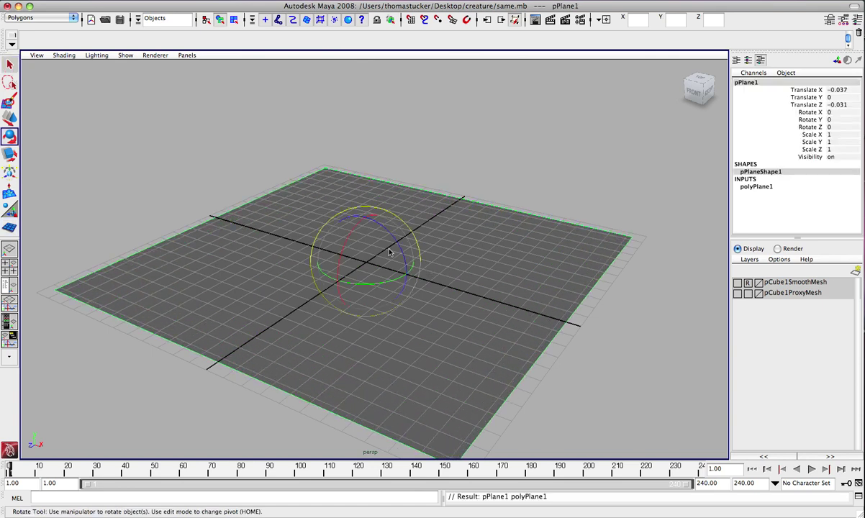
{"action": "left_click_drag", "start_coordinate": [380, 227], "coordinate": [423, 290]}
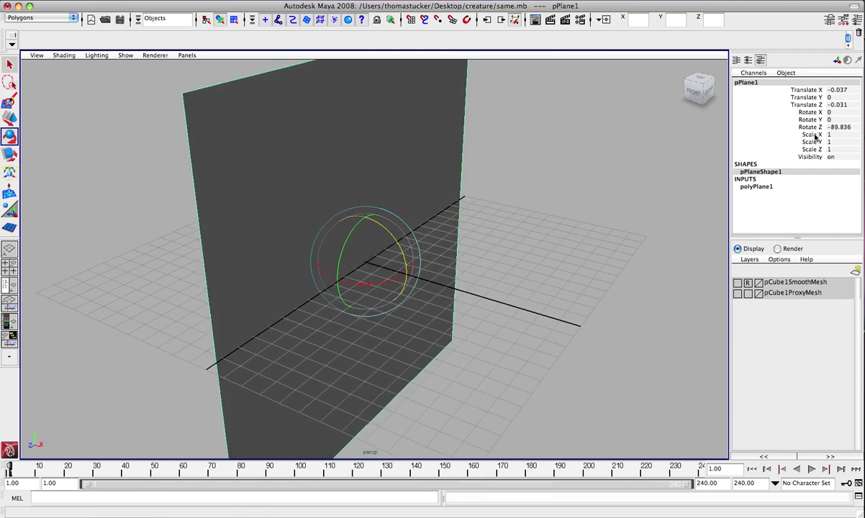
{"action": "double_click", "coordinate": [847, 127]}
{"action": "type", "text": "90"}
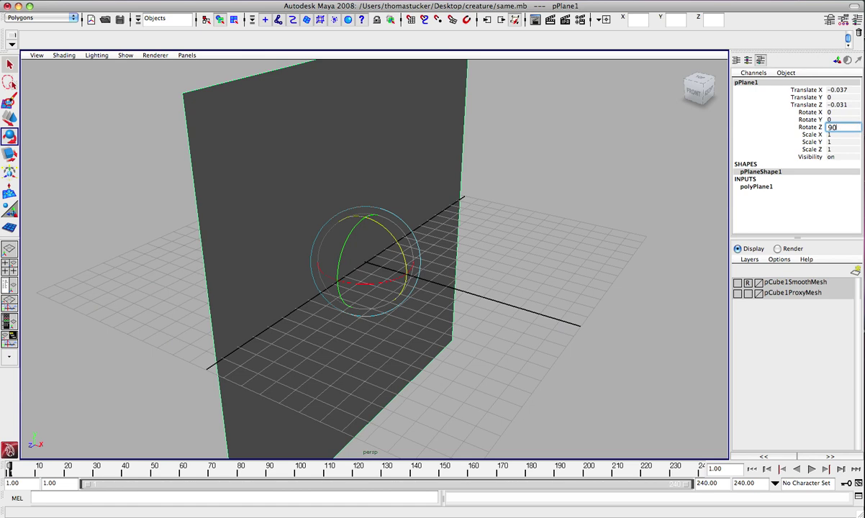
{"action": "key", "text": "Return"}
{"action": "left_click", "coordinate": [556, 199]}
{"action": "left_click", "coordinate": [371, 179]}
{"action": "left_click_drag", "start_coordinate": [446, 211], "coordinate": [406, 249], "text": "alt"}
{"action": "middle_click_drag", "start_coordinate": [359, 278], "coordinate": [384, 251], "text": "alt"}
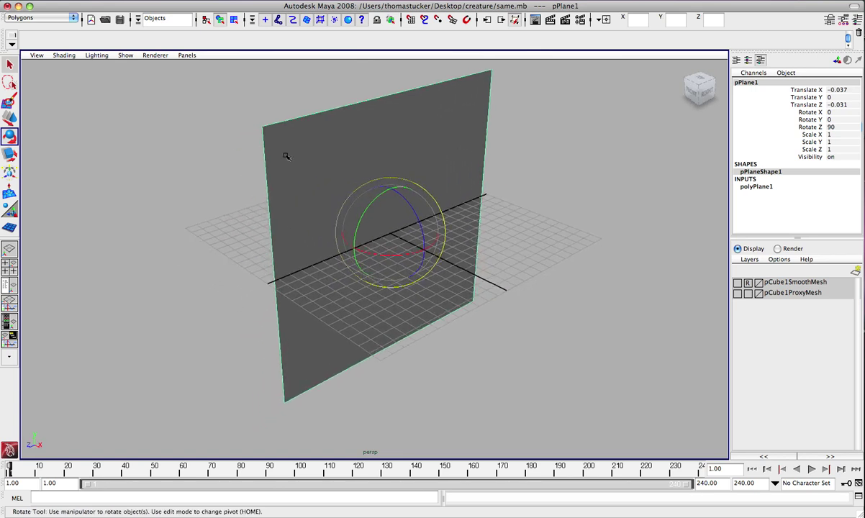
Change to the Rendering menu set and assign a new Lambert material to the upright plane.
{"action": "key", "text": "space"}
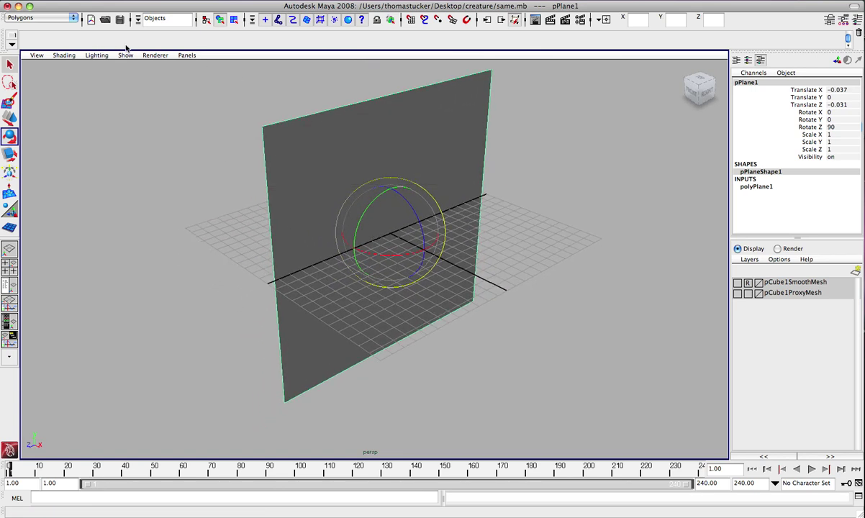
{"action": "left_click", "coordinate": [54, 18]}
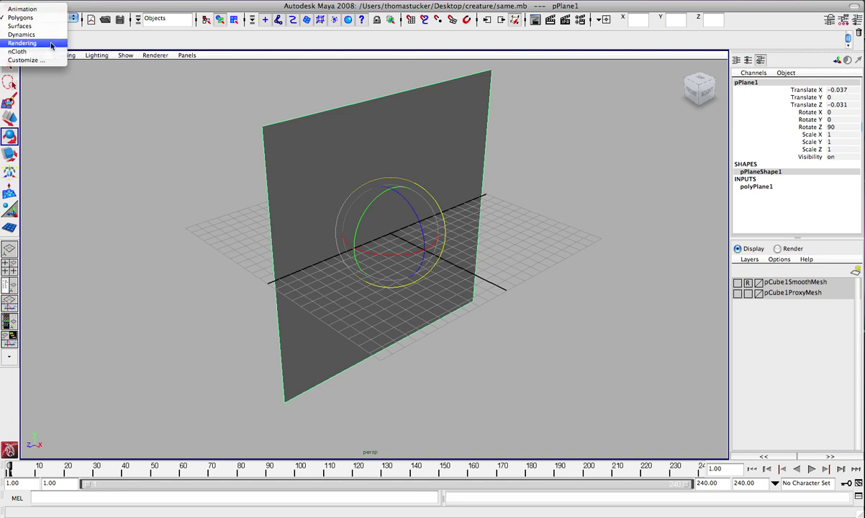
{"action": "left_click", "coordinate": [29, 48]}
{"action": "key", "text": "space"}
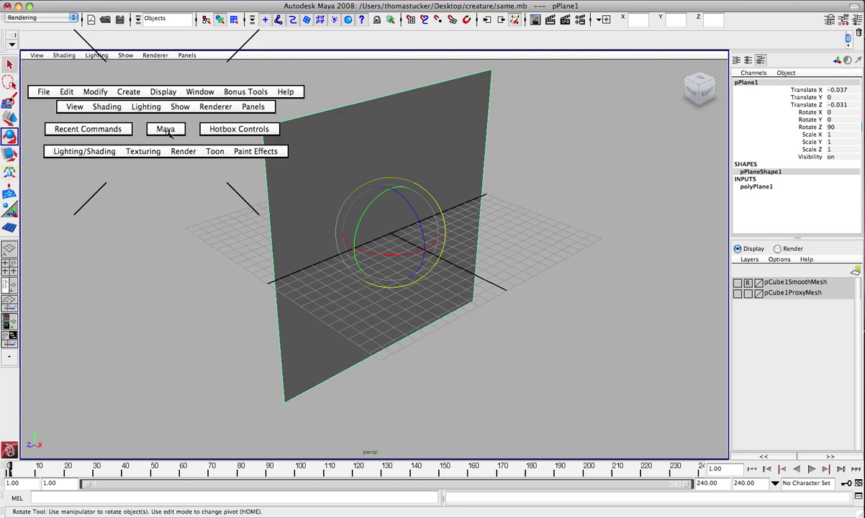
{"action": "left_click", "coordinate": [105, 153]}
{"action": "mouse_move", "coordinate": [112, 181]}
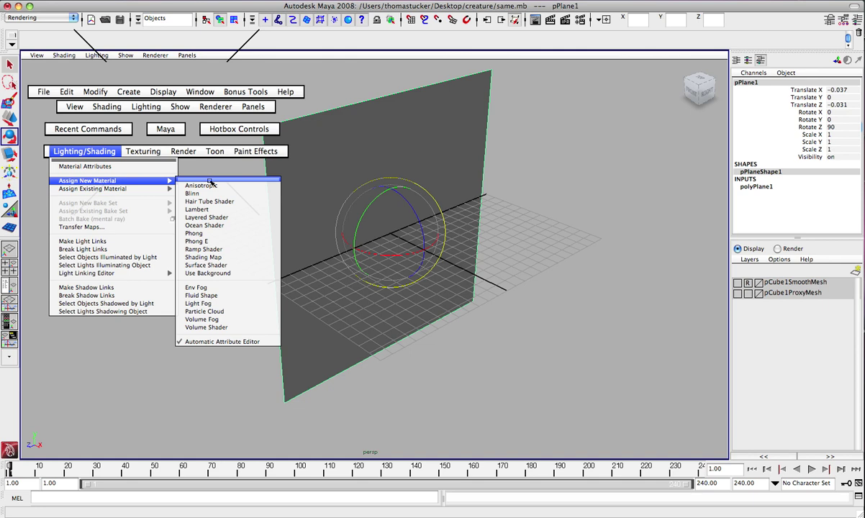
{"action": "left_click_drag", "start_coordinate": [210, 183], "coordinate": [72, 192]}
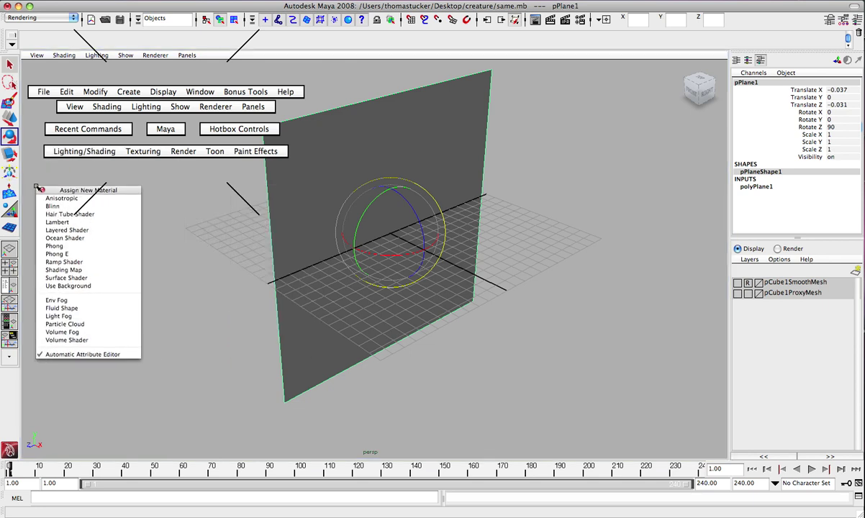
{"action": "left_click", "coordinate": [60, 222]}
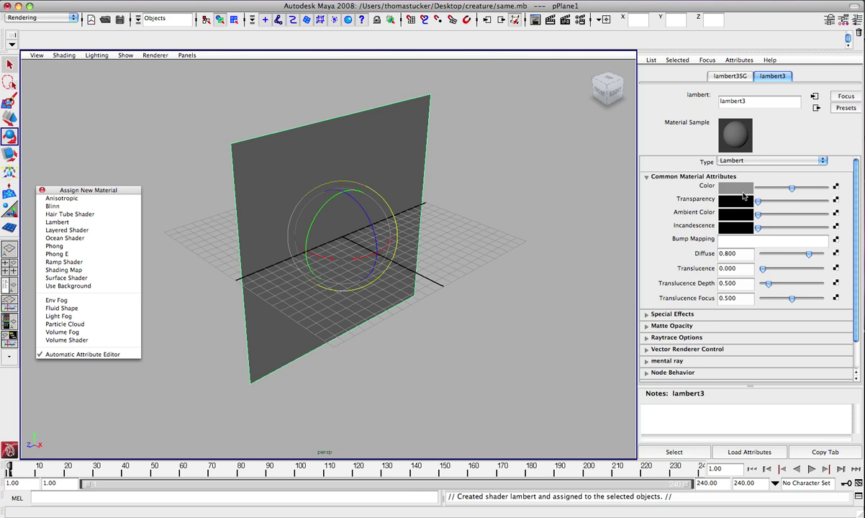
Map the Lambert's color to a file texture using Front.jpg from the Desktop's creature folder, and display textures in the viewport.
{"action": "left_click", "coordinate": [835, 186]}
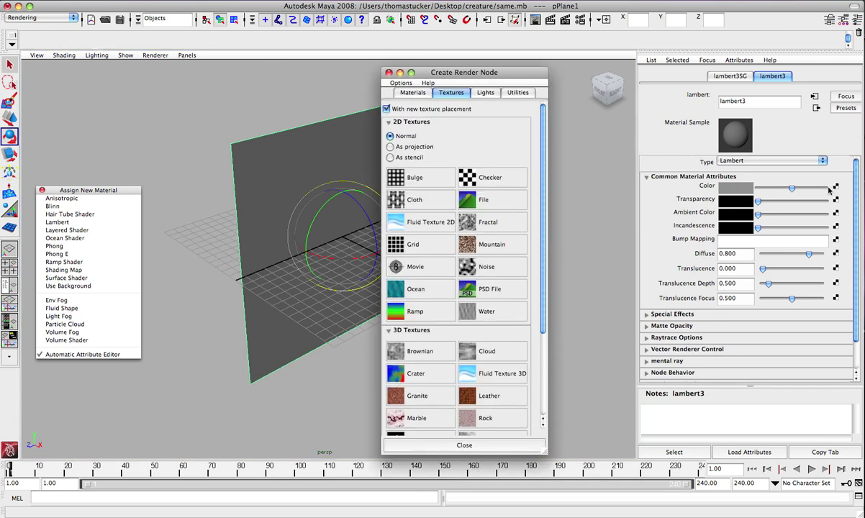
{"action": "left_click", "coordinate": [497, 204]}
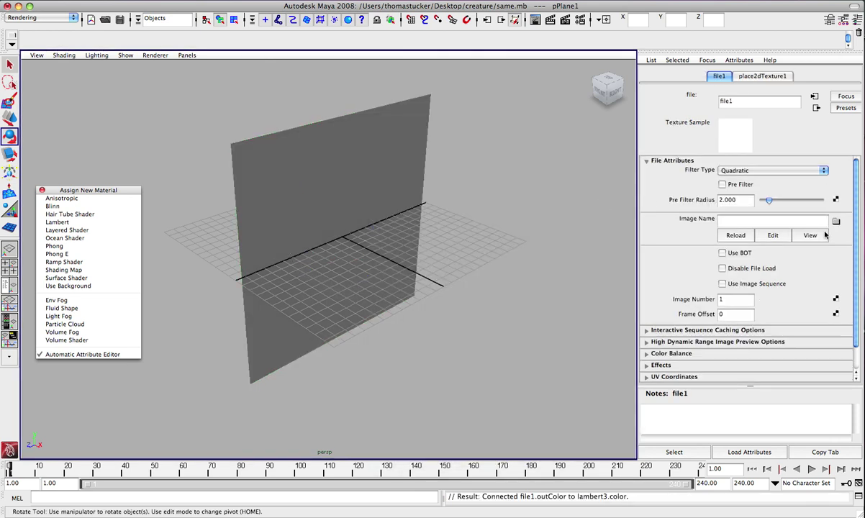
{"action": "left_click", "coordinate": [835, 222]}
{"action": "left_click", "coordinate": [325, 208]}
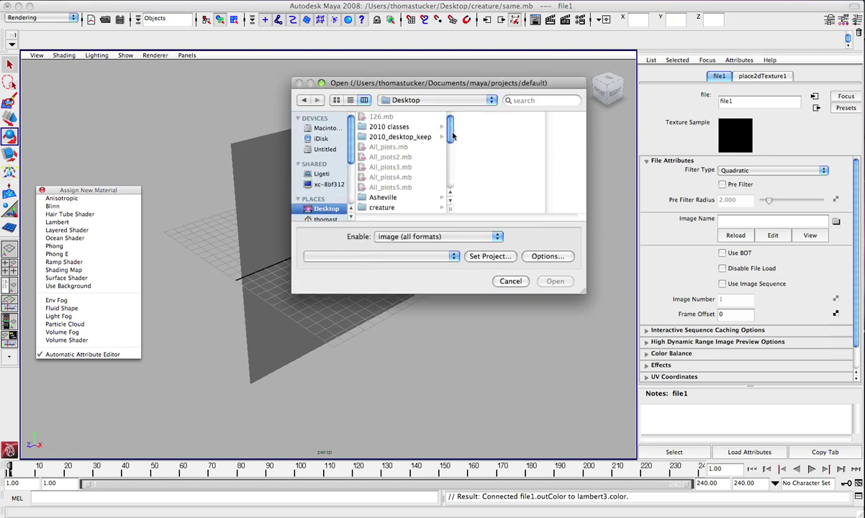
{"action": "left_click_drag", "start_coordinate": [451, 136], "coordinate": [446, 179]}
{"action": "scroll", "coordinate": [425, 152], "scroll_direction": "up", "scroll_amount": 4}
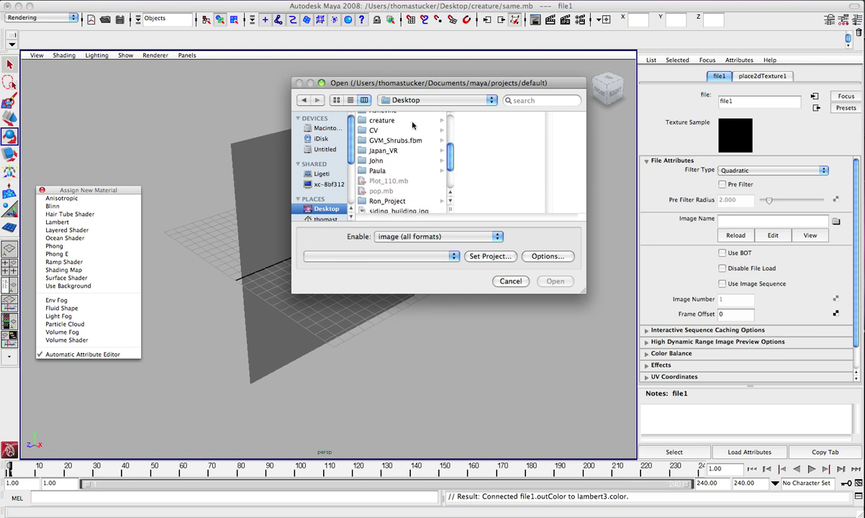
{"action": "left_click", "coordinate": [411, 122]}
{"action": "left_click", "coordinate": [480, 117]}
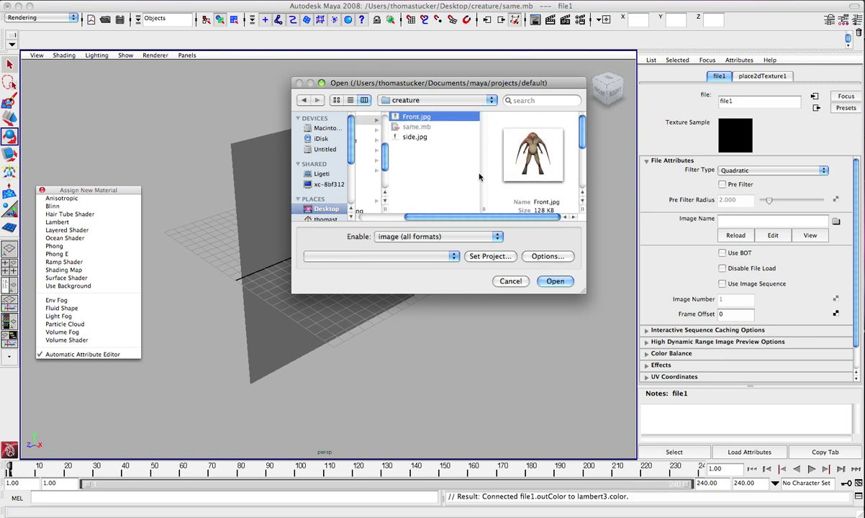
{"action": "left_click", "coordinate": [556, 281]}
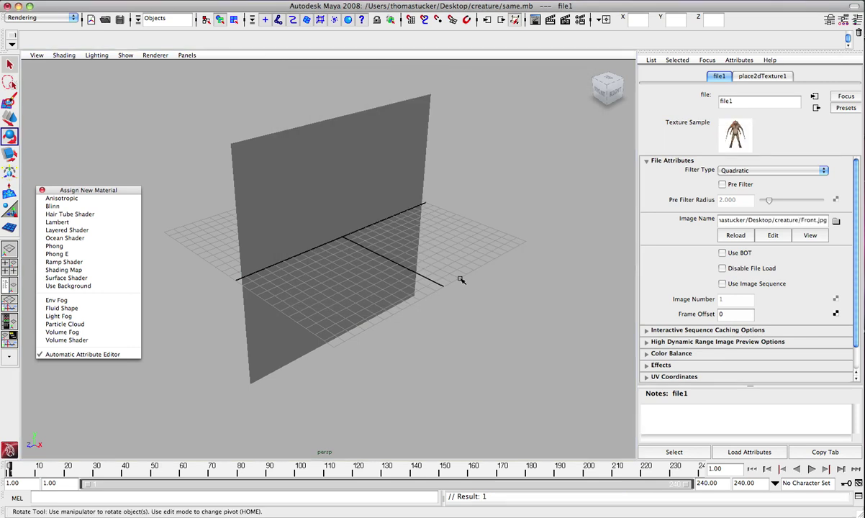
{"action": "left_click_drag", "start_coordinate": [432, 288], "coordinate": [367, 287], "text": "alt"}
{"action": "key", "text": "6"}
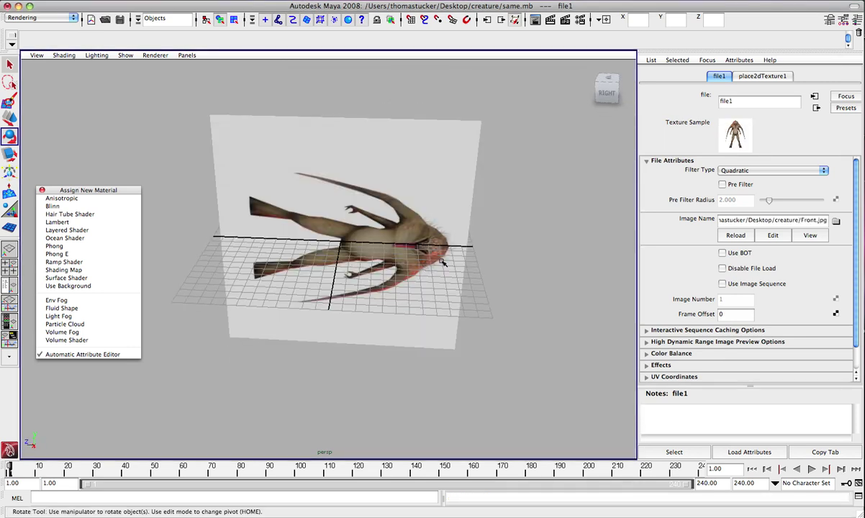
Rotate the textured plane so the creature stands upright, setting Rotate Y to -90.
{"action": "left_click", "coordinate": [406, 219]}
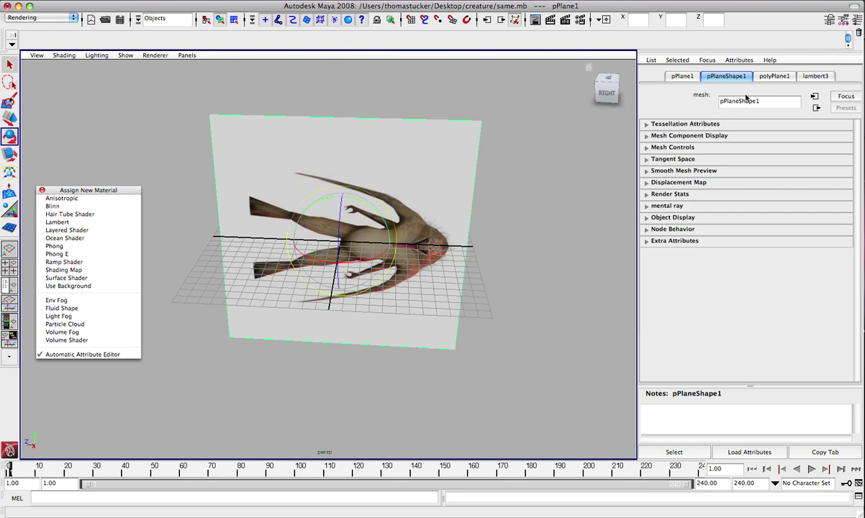
{"action": "left_click", "coordinate": [854, 19]}
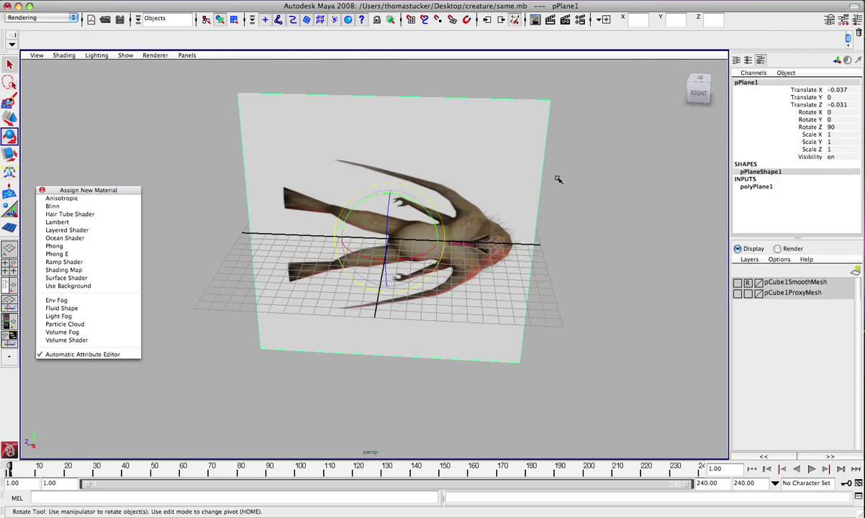
{"action": "left_click_drag", "start_coordinate": [495, 226], "coordinate": [483, 167], "text": "alt"}
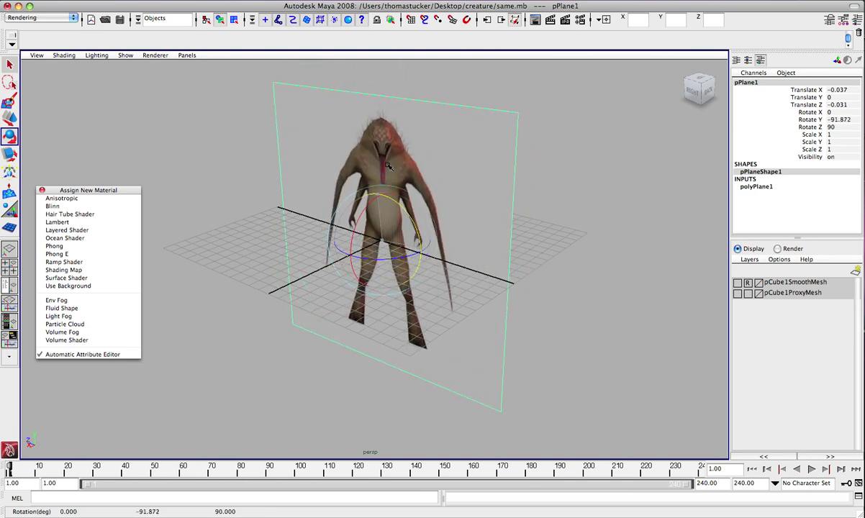
{"action": "double_click", "coordinate": [855, 119]}
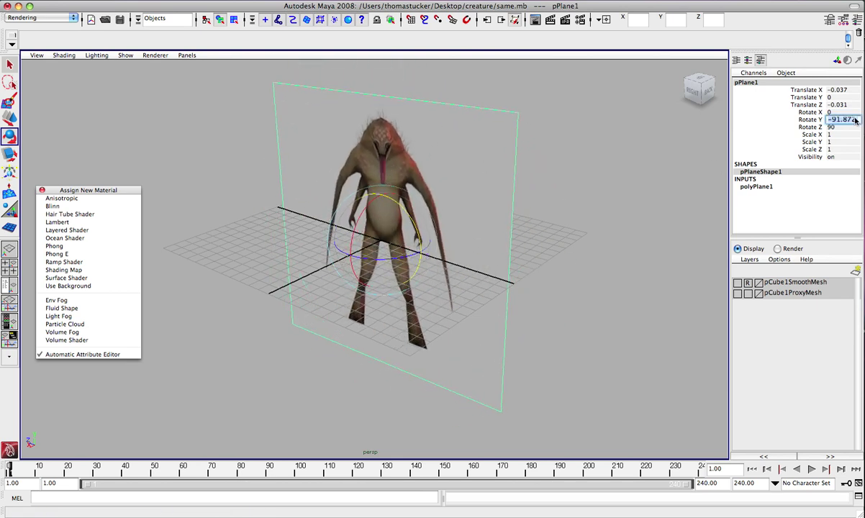
{"action": "type", "text": "-90"}
{"action": "key", "text": "Return"}
{"action": "left_click", "coordinate": [518, 244]}
{"action": "scroll", "coordinate": [515, 245], "scroll_direction": "down", "scroll_amount": 1}
{"action": "left_click", "coordinate": [460, 239]}
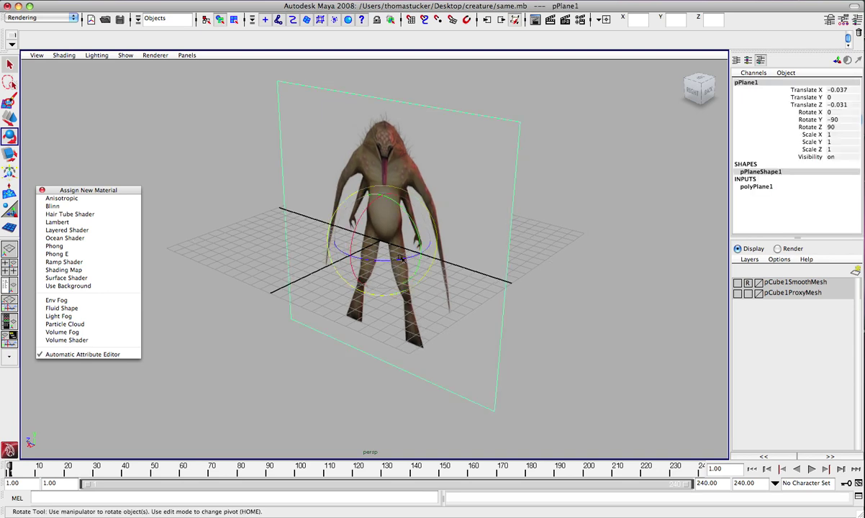
Duplicate the creature plane and rotate the copy perpendicular to the original, setting its Rotate Y to 0.
{"action": "right_click_drag", "start_coordinate": [401, 258], "coordinate": [448, 246]}
{"action": "key", "text": "ctrl+d"}
{"action": "left_click_drag", "start_coordinate": [403, 259], "coordinate": [332, 264]}
{"action": "left_click", "coordinate": [842, 120]}
{"action": "type", "text": "0"}
{"action": "key", "text": "Return"}
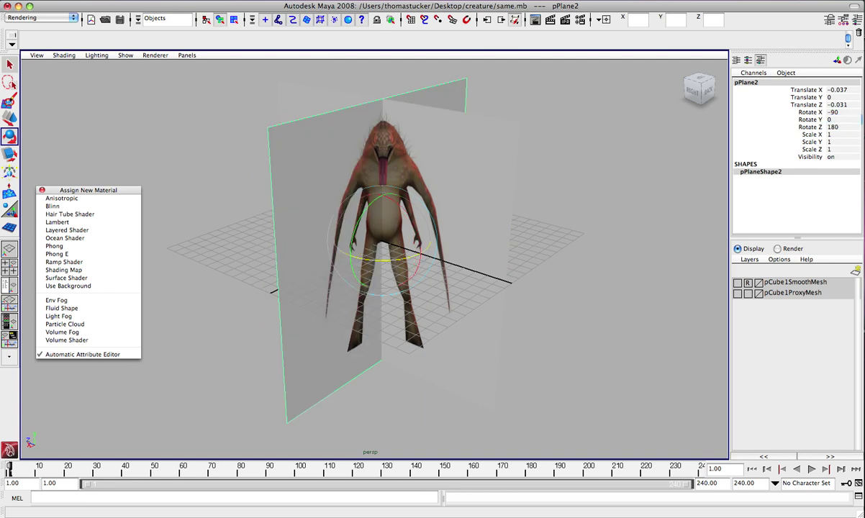
Assign a new Lambert material to the duplicated plane and map its color to a file texture using side.jpg from the creature folder.
{"action": "left_click_drag", "start_coordinate": [370, 280], "coordinate": [503, 261], "text": "alt"}
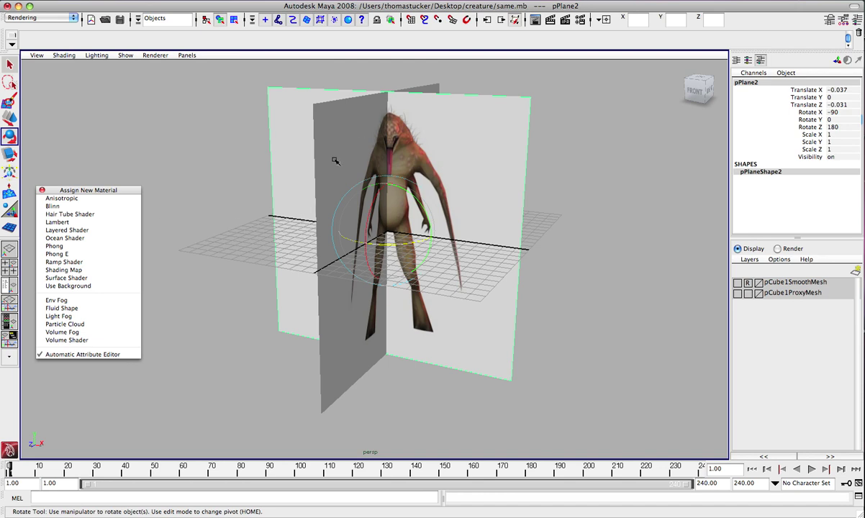
{"action": "left_click", "coordinate": [57, 221]}
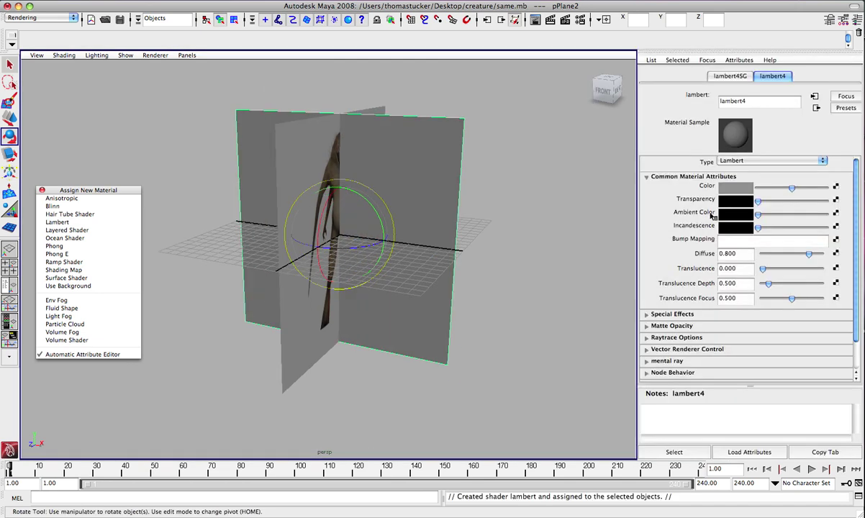
{"action": "left_click", "coordinate": [836, 186]}
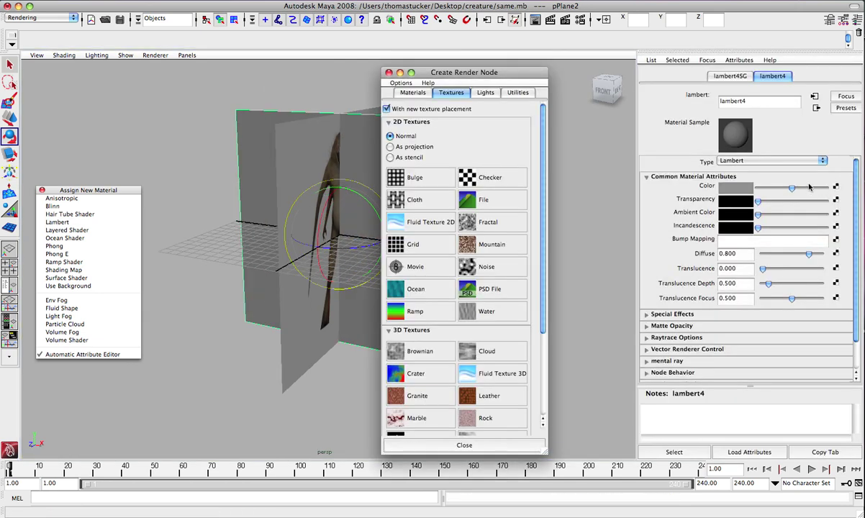
{"action": "left_click", "coordinate": [498, 198]}
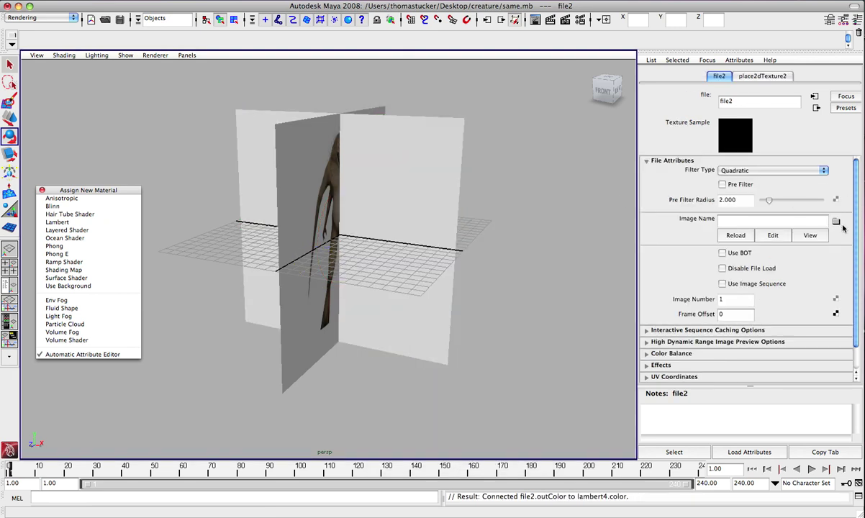
{"action": "left_click", "coordinate": [836, 221]}
{"action": "left_click", "coordinate": [480, 137]}
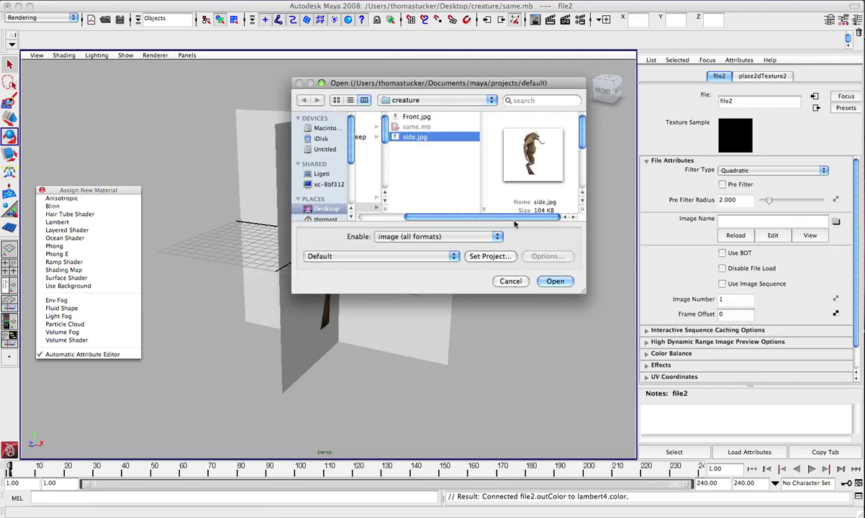
{"action": "left_click", "coordinate": [552, 282]}
{"action": "left_click_drag", "start_coordinate": [301, 265], "coordinate": [317, 135], "text": "alt"}
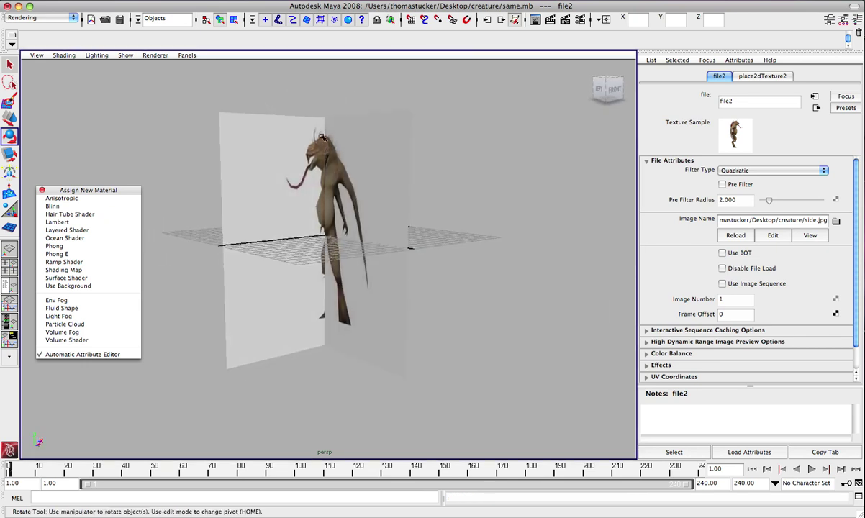
Make the side-view plane's Lambert semi-transparent by raising its Transparency to about half.
{"action": "left_click_drag", "start_coordinate": [342, 330], "coordinate": [420, 238], "text": "alt"}
{"action": "left_click", "coordinate": [417, 202]}
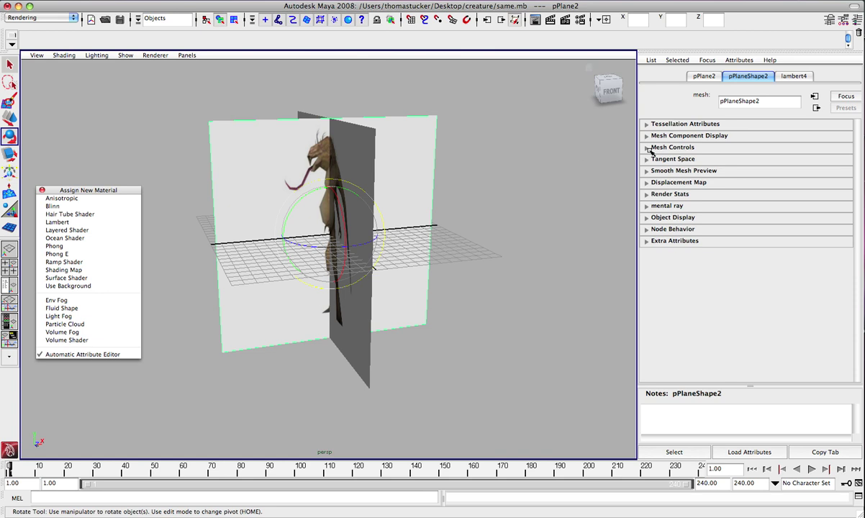
{"action": "left_click", "coordinate": [793, 76]}
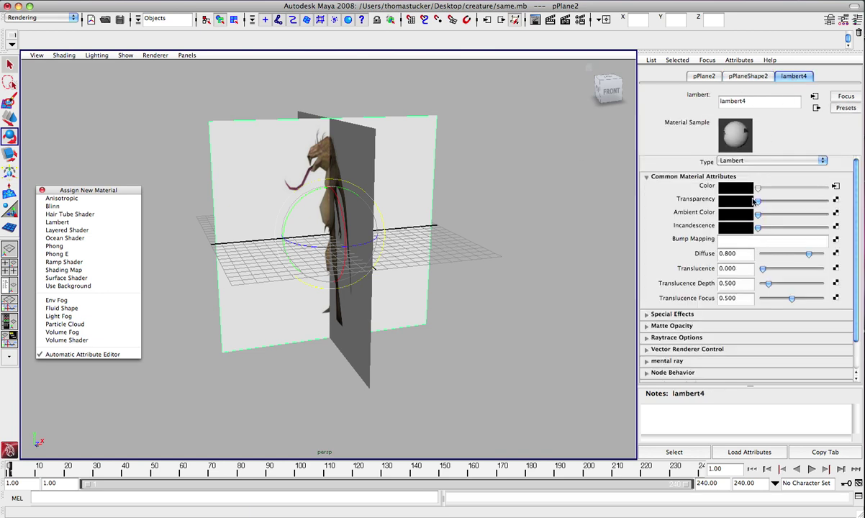
{"action": "left_click_drag", "start_coordinate": [757, 202], "coordinate": [792, 207]}
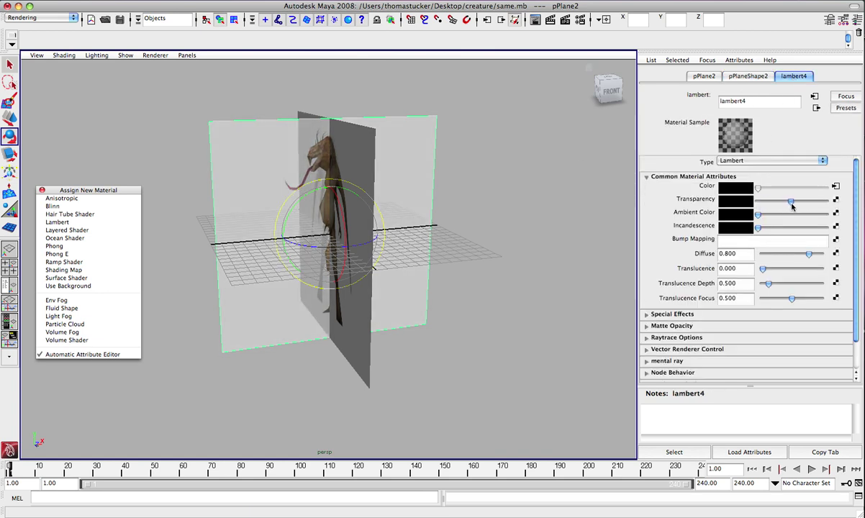
Raise the Transparency of the front-view plane's Lambert to about half, then deselect the plane.
{"action": "left_click_drag", "start_coordinate": [396, 240], "coordinate": [426, 172], "text": "alt"}
{"action": "left_click", "coordinate": [427, 172]}
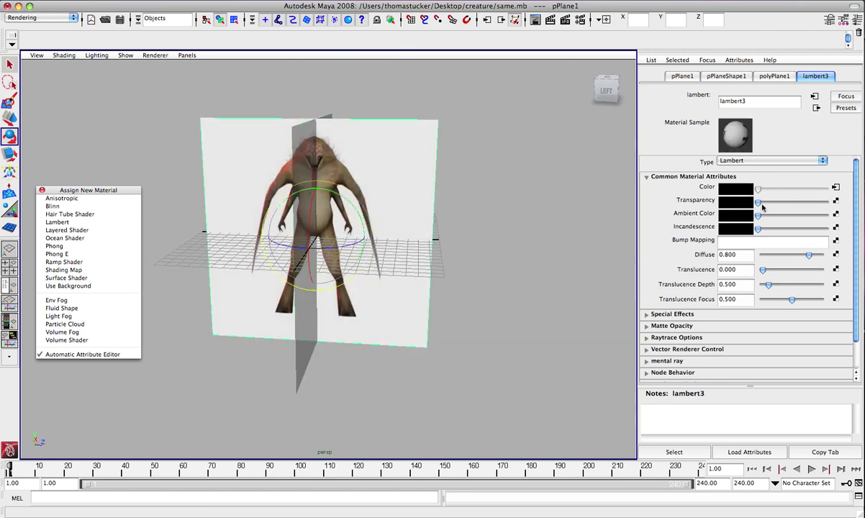
{"action": "left_click_drag", "start_coordinate": [757, 201], "coordinate": [796, 202]}
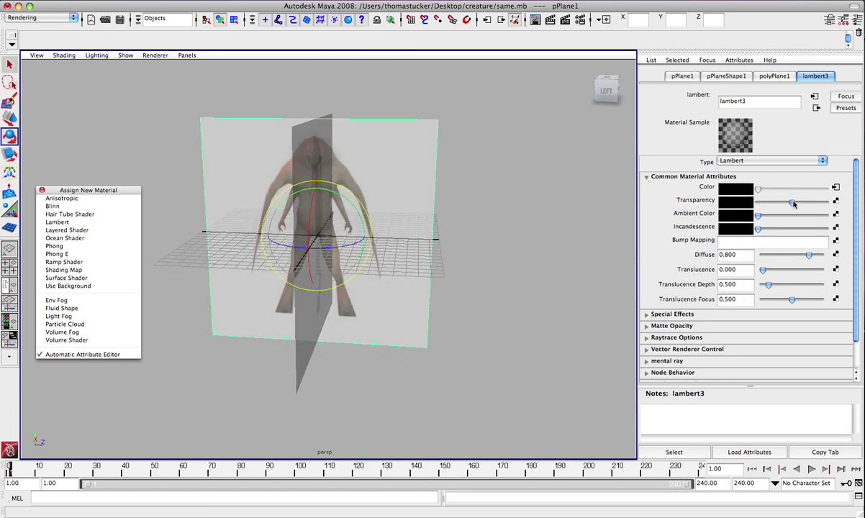
{"action": "left_click", "coordinate": [490, 241]}
{"action": "left_click_drag", "start_coordinate": [490, 241], "coordinate": [432, 250], "text": "alt"}
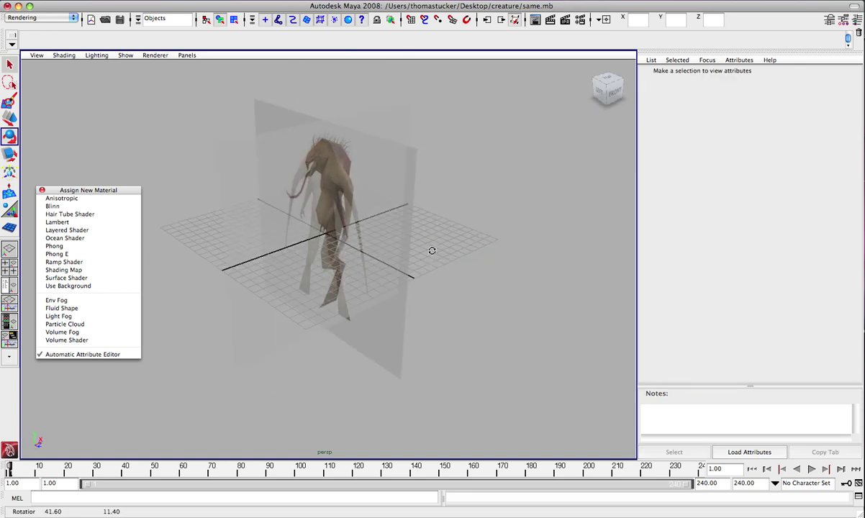
Switch from the material attributes to the channel and layer display and create a new display layer.
{"action": "left_click", "coordinate": [372, 224]}
{"action": "left_click_drag", "start_coordinate": [375, 225], "coordinate": [336, 277], "text": "alt"}
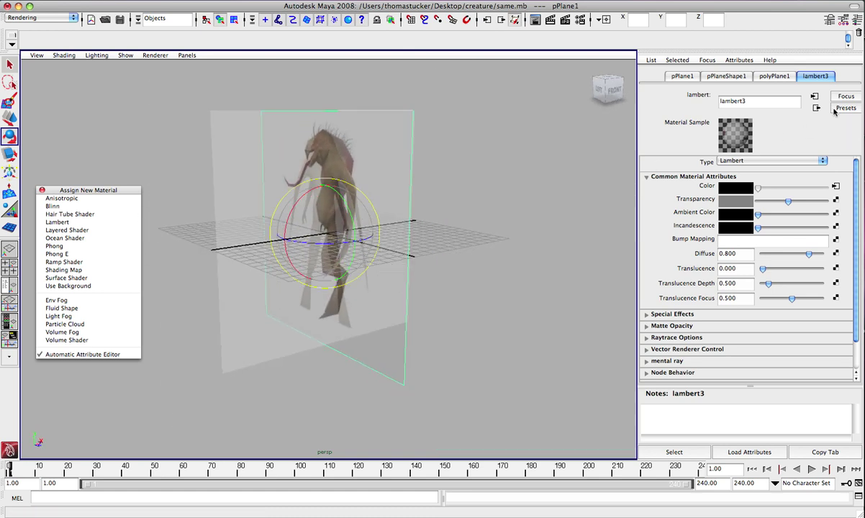
{"action": "left_click", "coordinate": [853, 20]}
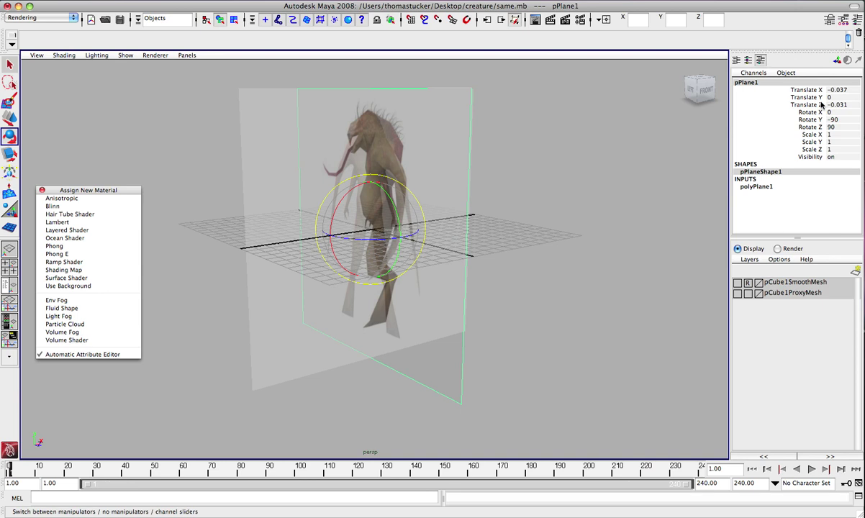
{"action": "left_click", "coordinate": [750, 260]}
{"action": "left_click", "coordinate": [751, 268]}
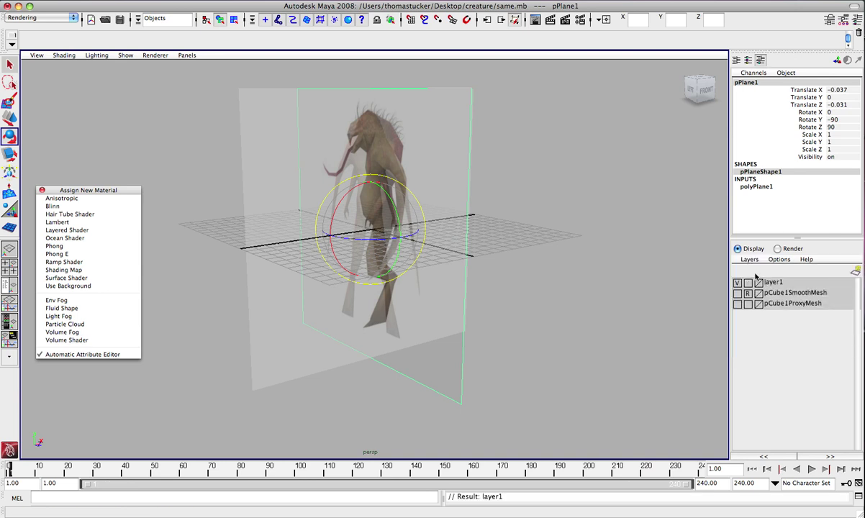
Select both creature image planes and add them to the new display layer.
{"action": "left_click", "coordinate": [530, 165]}
{"action": "left_click_drag", "start_coordinate": [250, 81], "coordinate": [367, 98]}
{"action": "left_click", "coordinate": [775, 283]}
{"action": "right_click", "coordinate": [775, 284]}
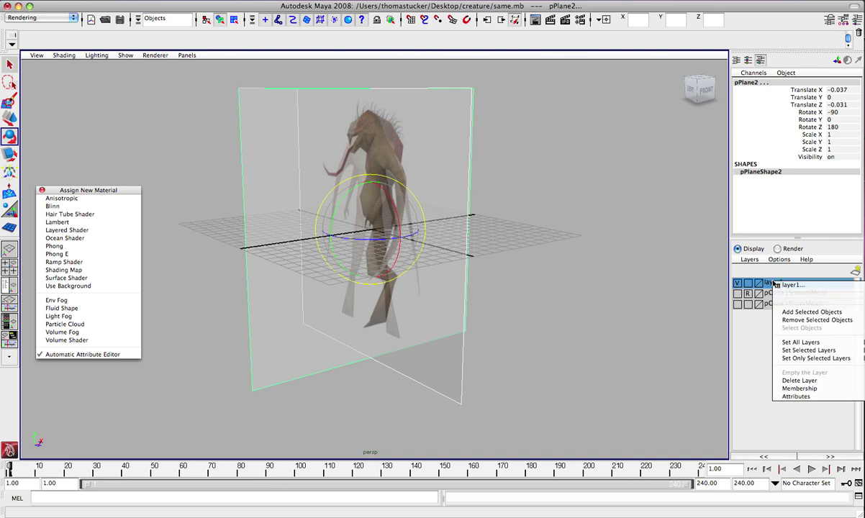
{"action": "right_click", "coordinate": [773, 283]}
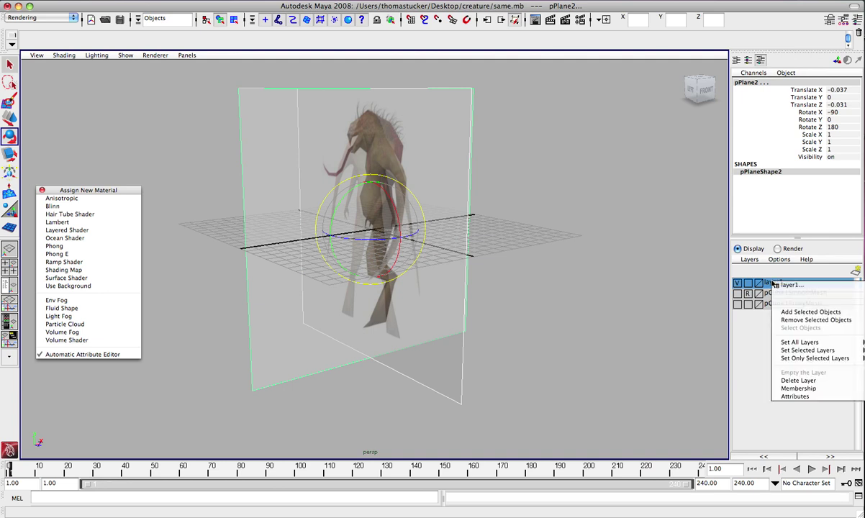
{"action": "left_click", "coordinate": [765, 308]}
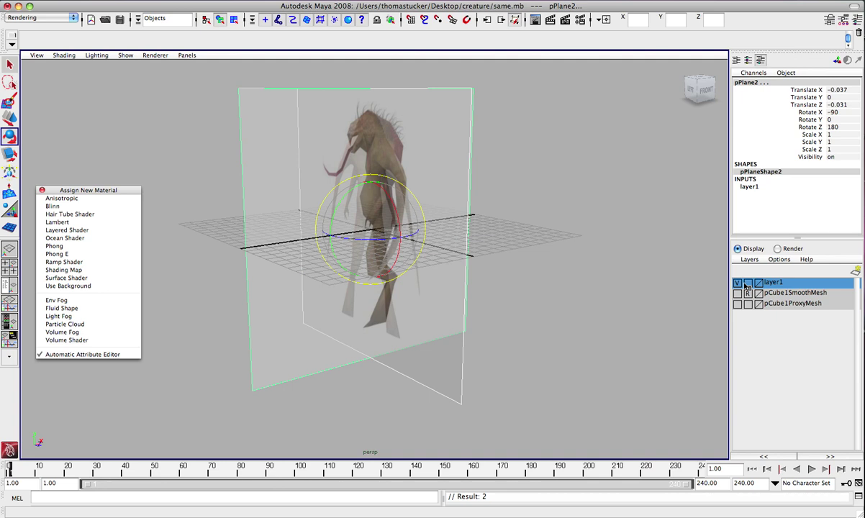
Test the image plane layer's visibility and set its display type to Reference, keeping the layer visible.
{"action": "left_click", "coordinate": [738, 283]}
{"action": "left_click", "coordinate": [738, 283]}
{"action": "left_click", "coordinate": [748, 284]}
{"action": "left_click", "coordinate": [748, 284]}
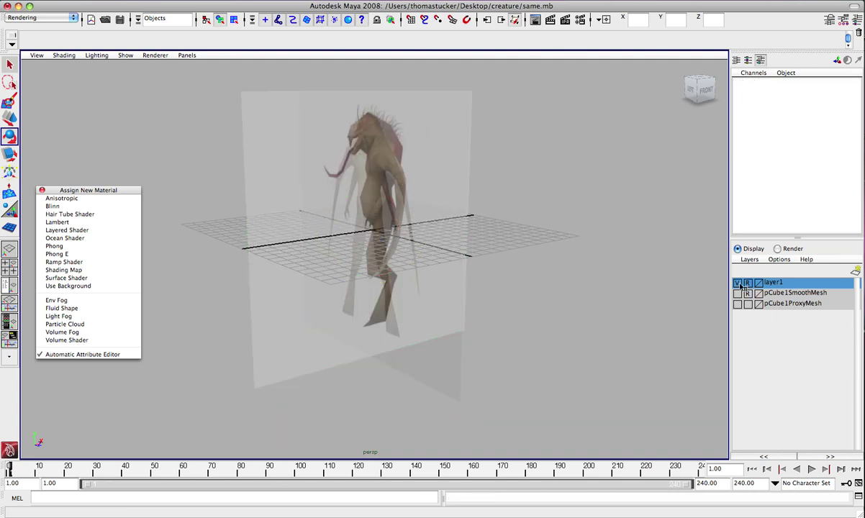
{"action": "left_click", "coordinate": [748, 283]}
{"action": "left_click", "coordinate": [748, 284]}
Make the pCube1SmoothMesh and pCube1ProxyMesh layers visible and inspect the cube against the image planes.
{"action": "left_click", "coordinate": [736, 294]}
{"action": "left_click_drag", "start_coordinate": [439, 238], "coordinate": [506, 245], "text": "alt"}
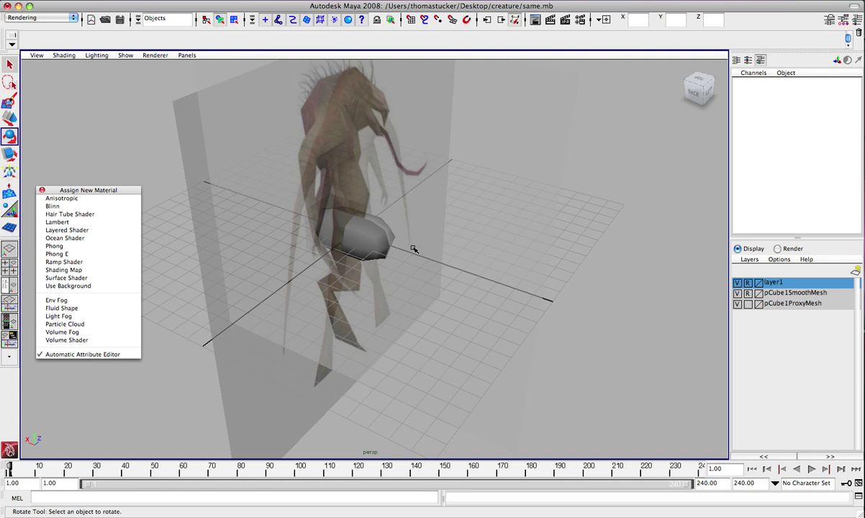
{"action": "left_click_drag", "start_coordinate": [560, 276], "coordinate": [509, 257], "text": "alt"}
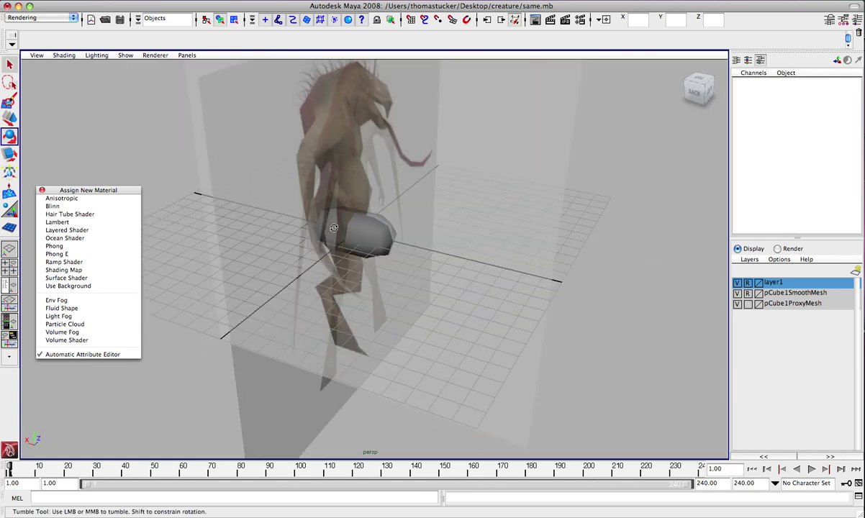